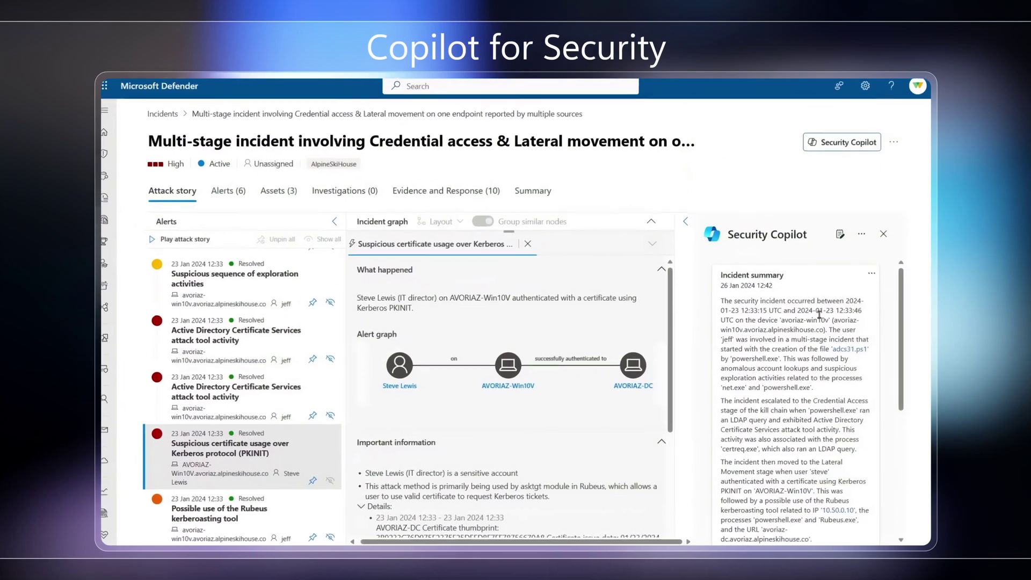
Run the Certificate Template Issuance hunting query, then open the confirmed-compromised risky user's details.
scroll(752, 228, down, 2)
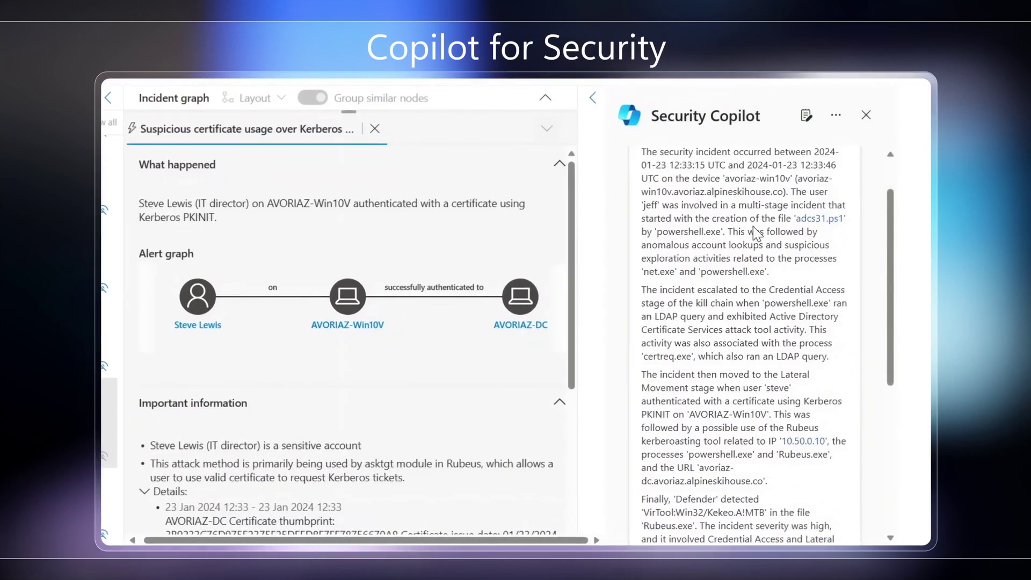
scroll(753, 228, down, 2)
scroll(738, 228, down, 2)
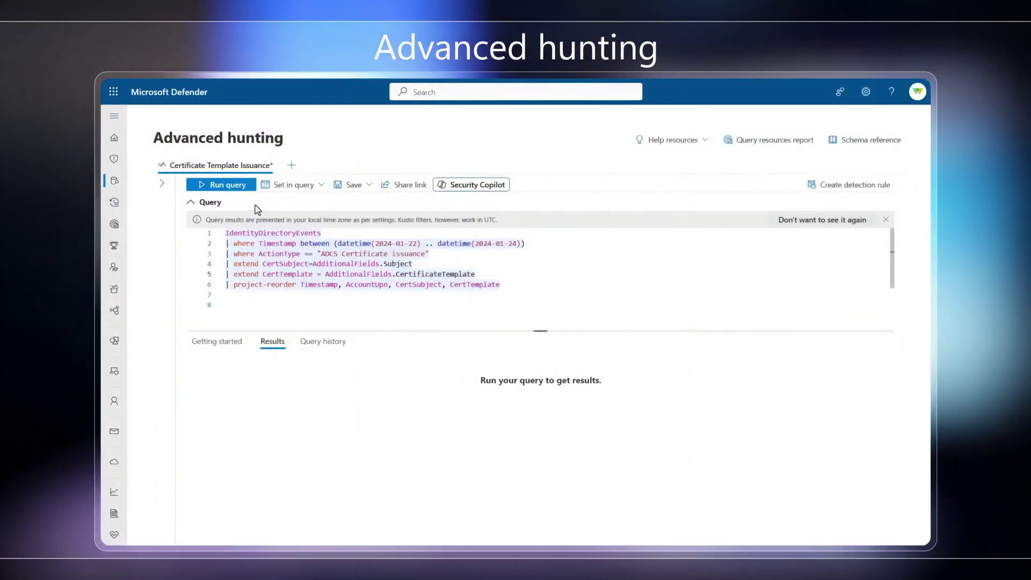
click(194, 187)
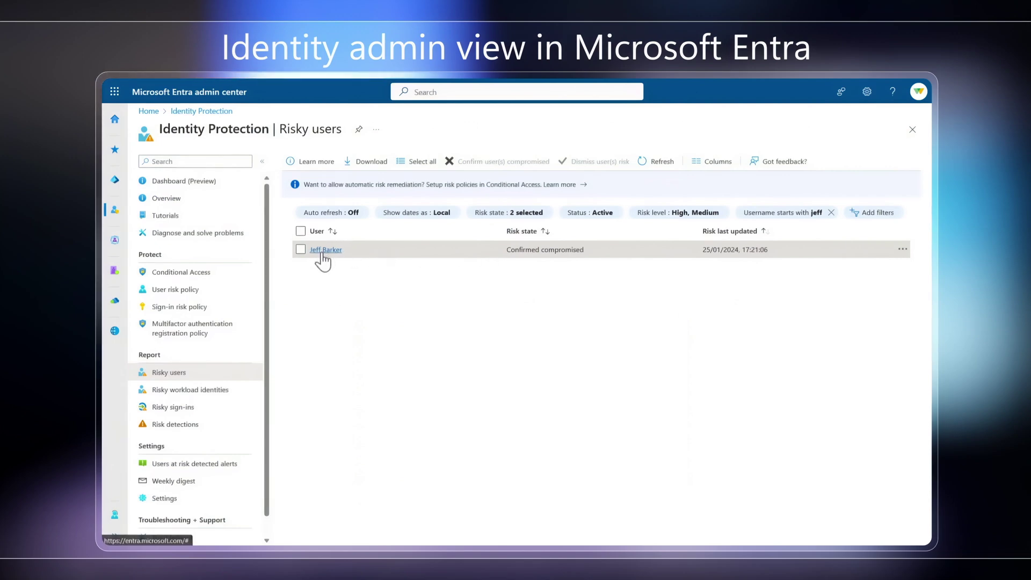
click(323, 250)
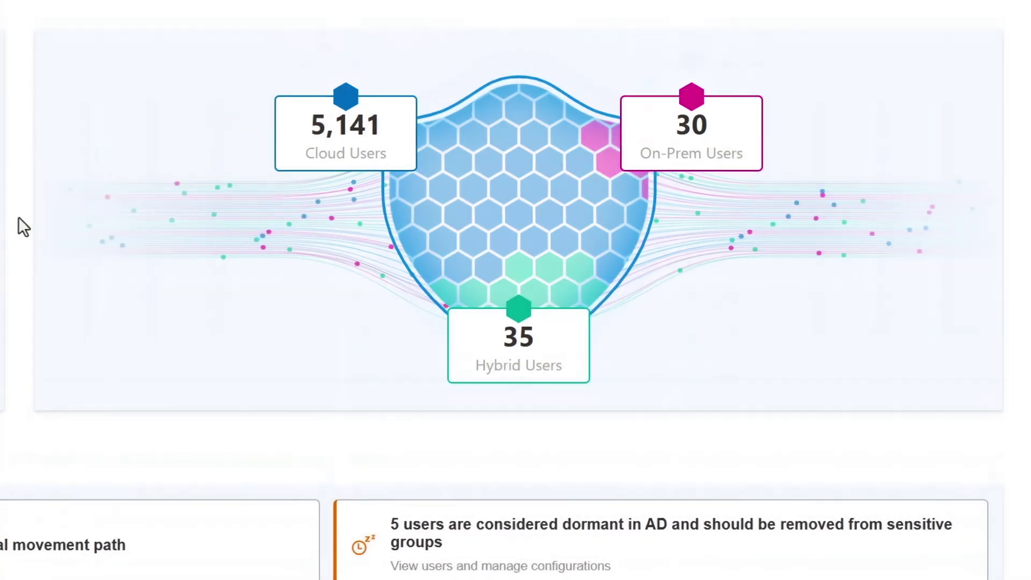
Scroll through the ITDR dashboard's identity insights.
scroll(231, 207, down, 3)
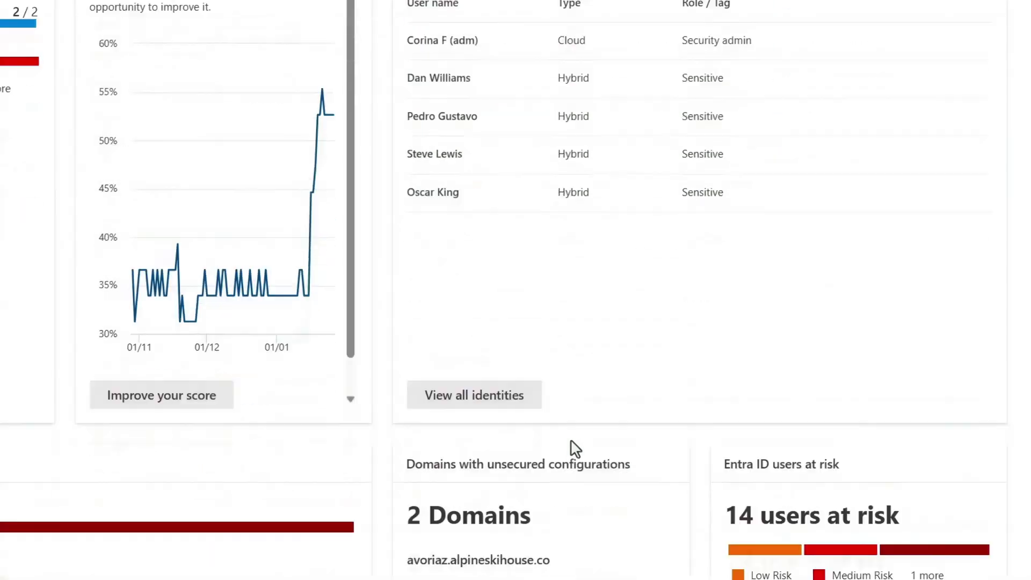
scroll(571, 449, down, 5)
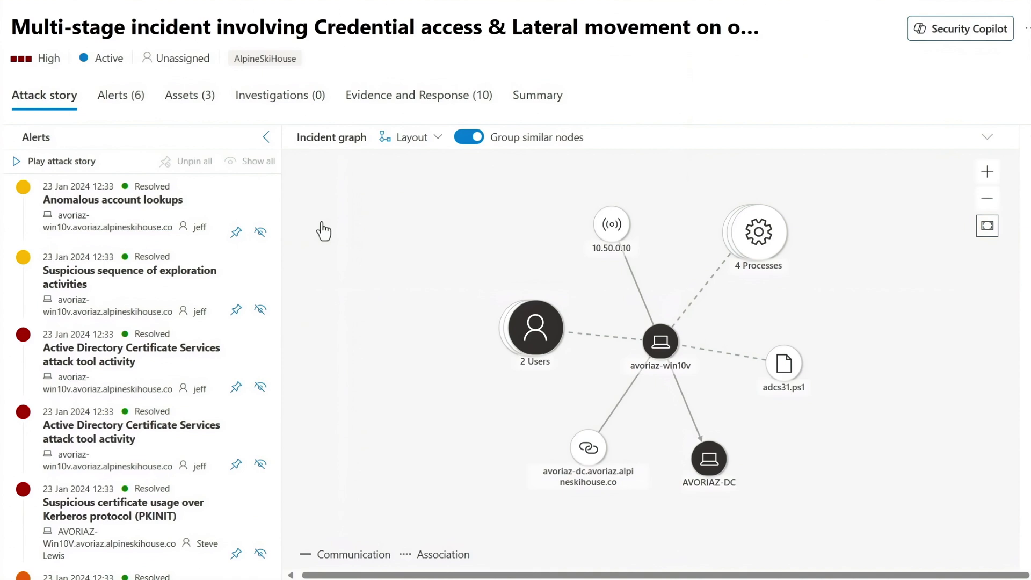
Review the account lookups, exploration and ADCS tool alerts, then open the PKINIT alert.
click(142, 225)
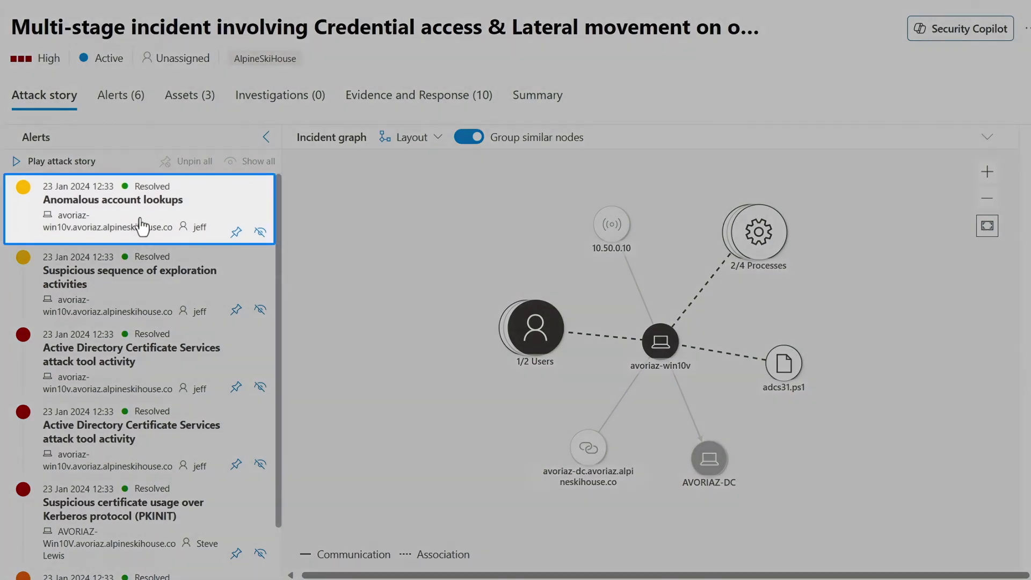
click(131, 282)
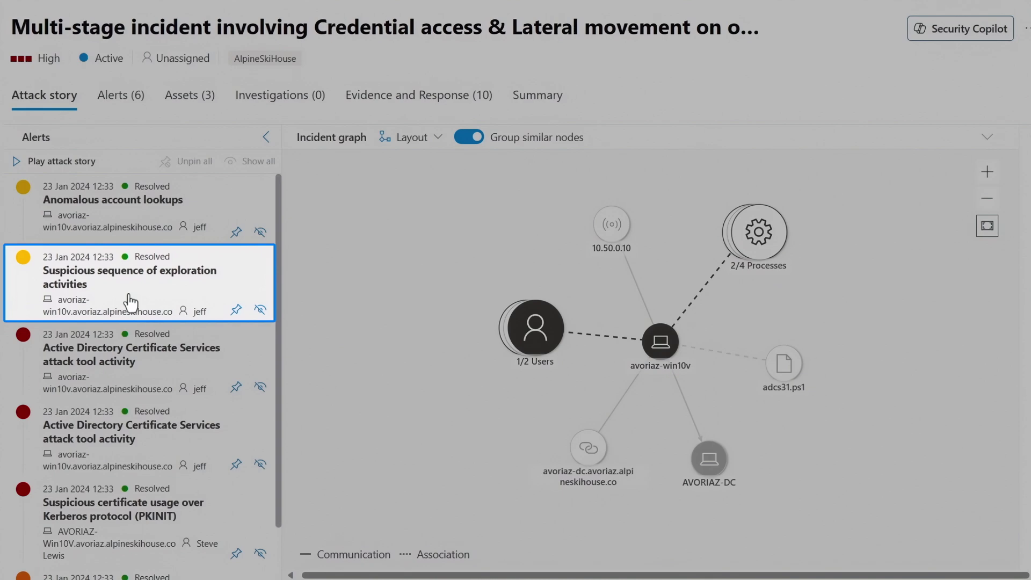
scroll(126, 357, down, 1)
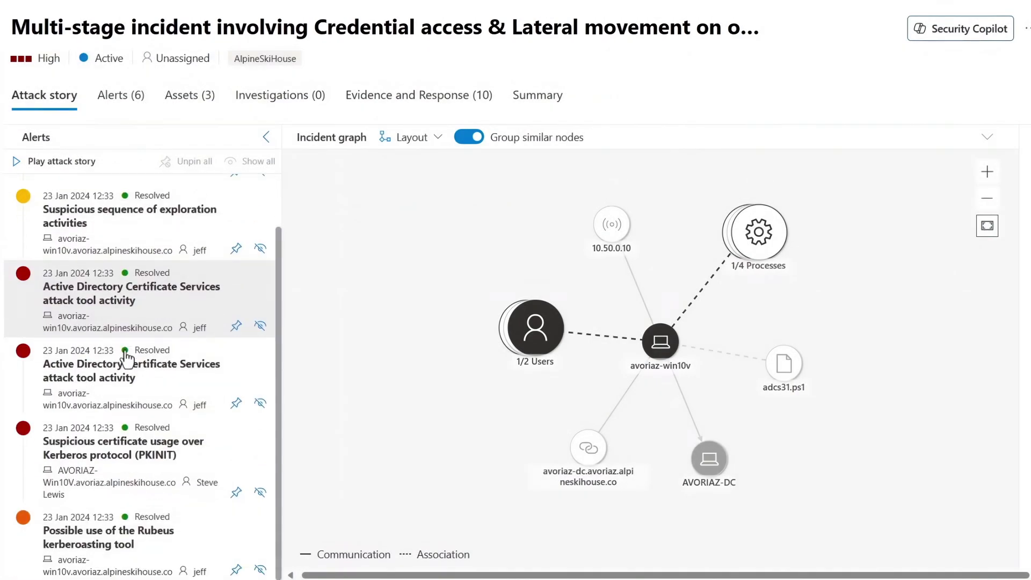
click(135, 328)
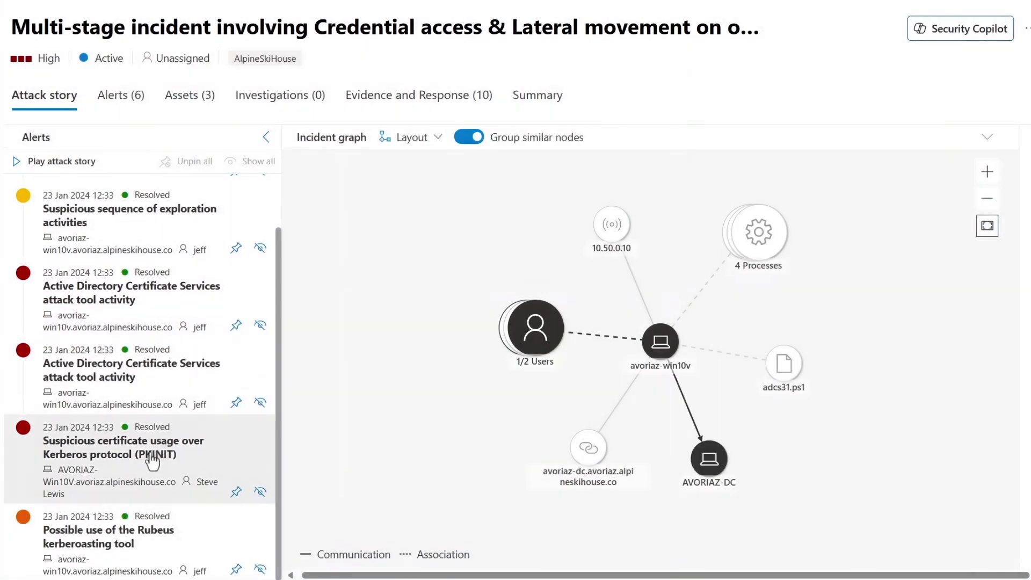
click(157, 450)
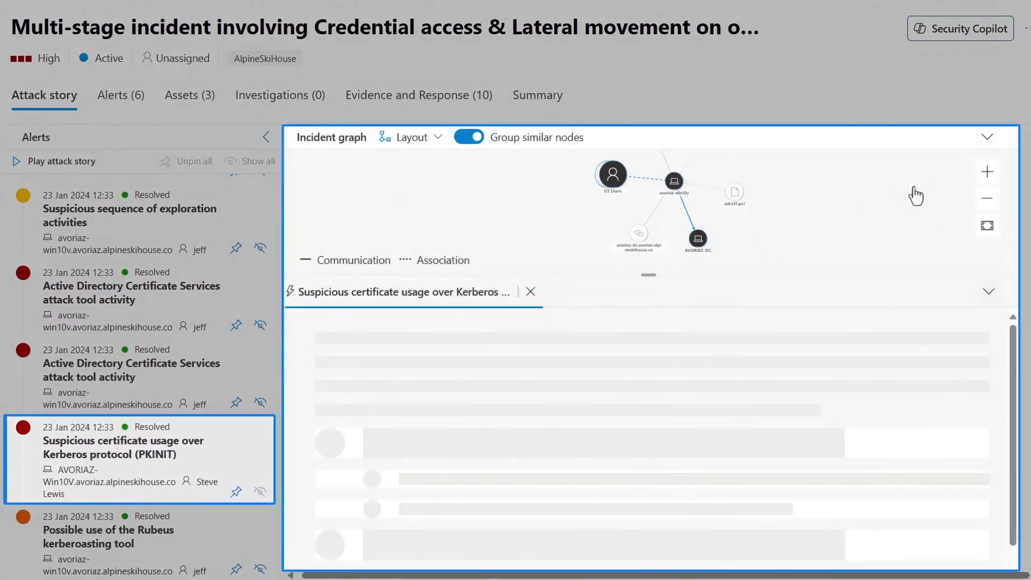
Collapse the incident graph so the PKINIT alert details fill the pane.
click(987, 139)
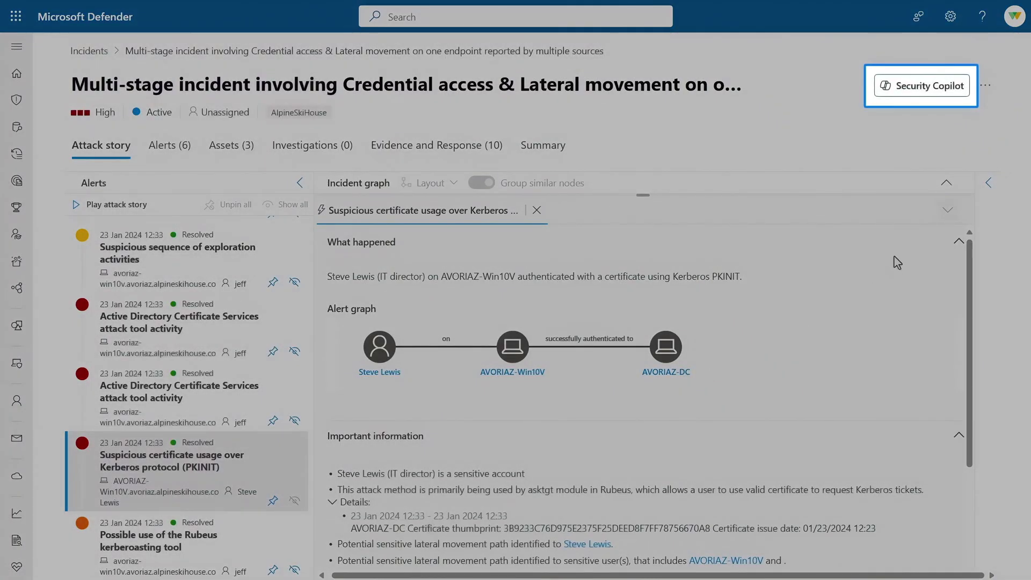
click(898, 91)
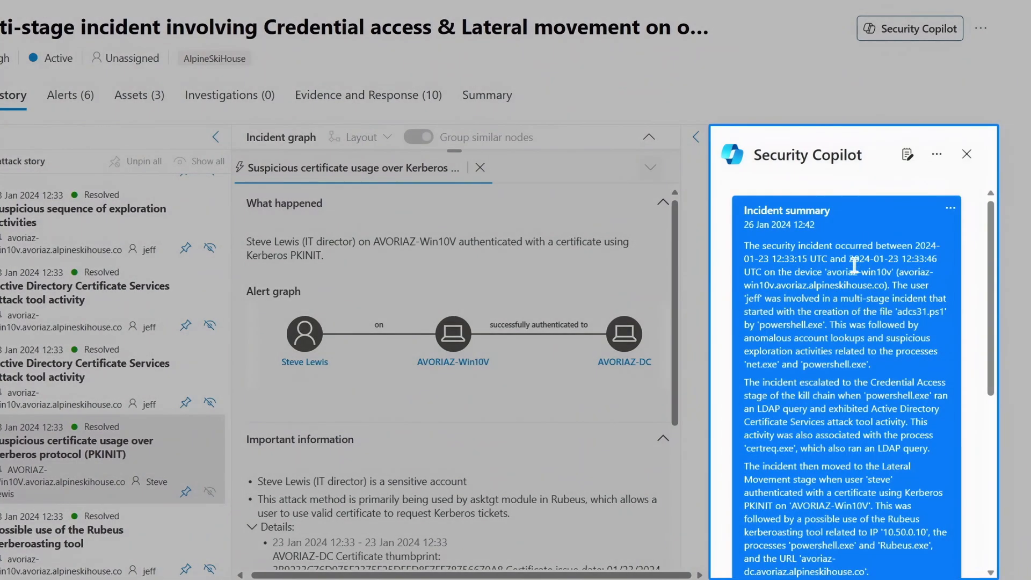
scroll(854, 264, down, 3)
scroll(943, 446, down, 2)
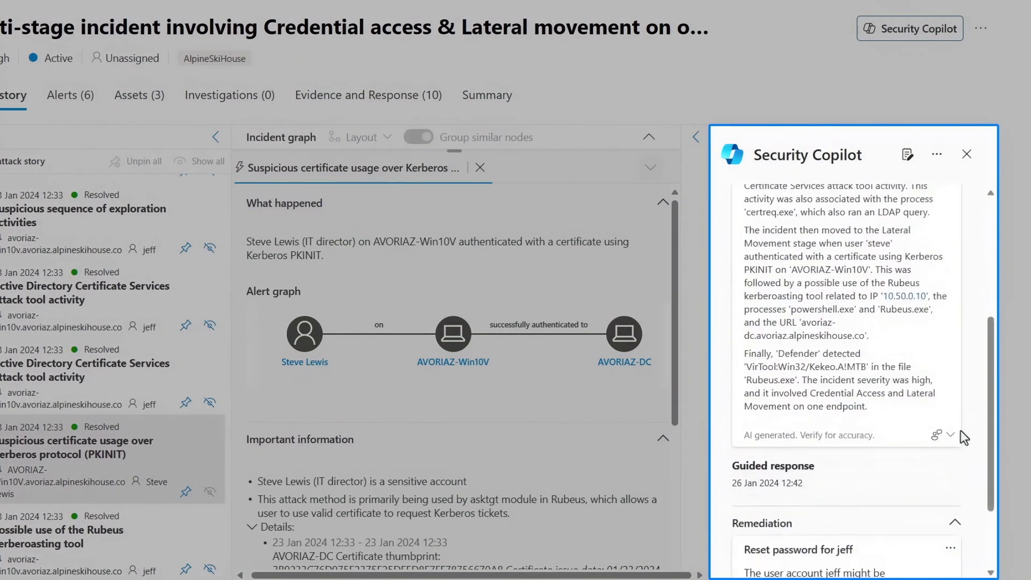
scroll(960, 431, down, 2)
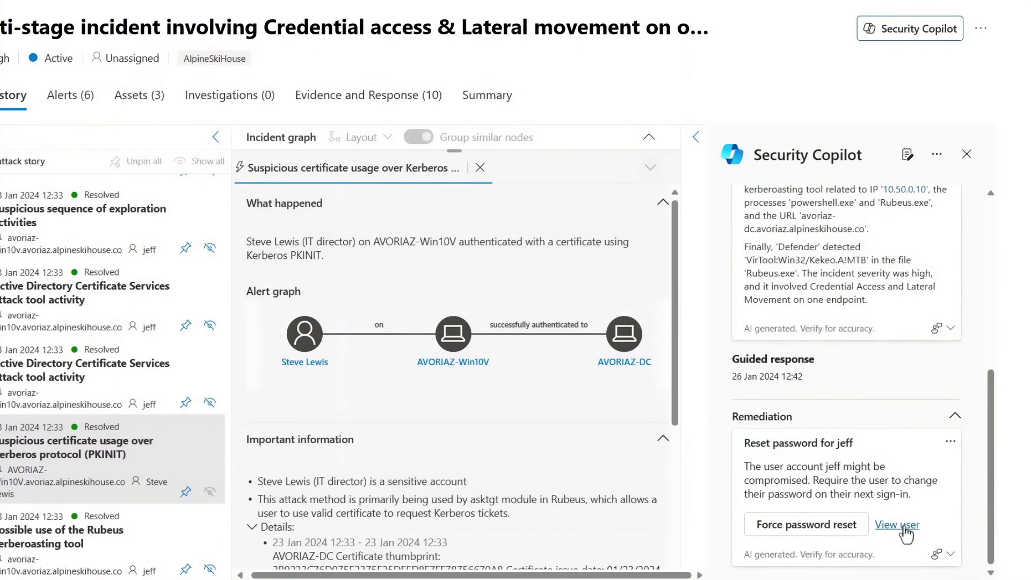
click(905, 526)
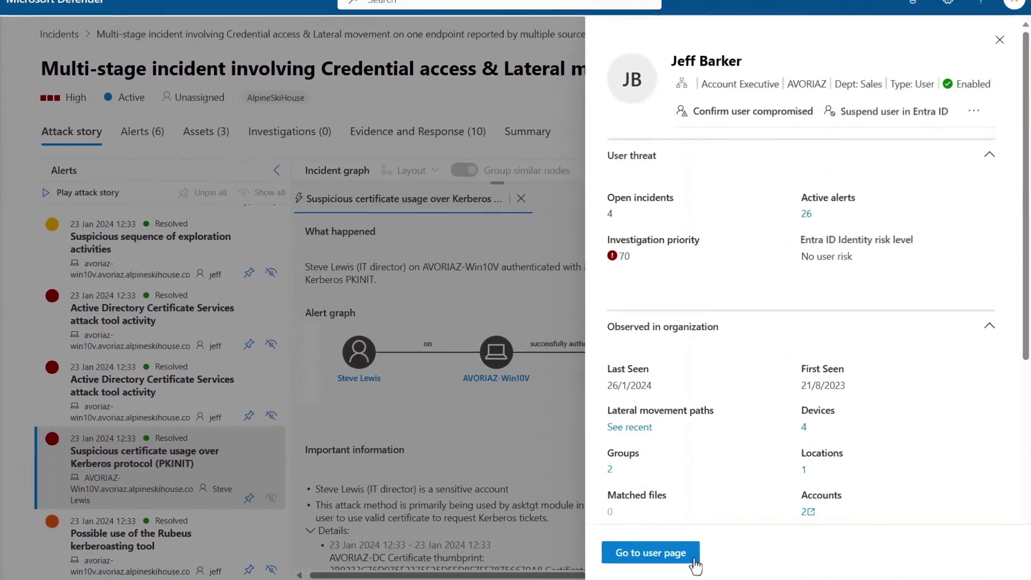
click(693, 558)
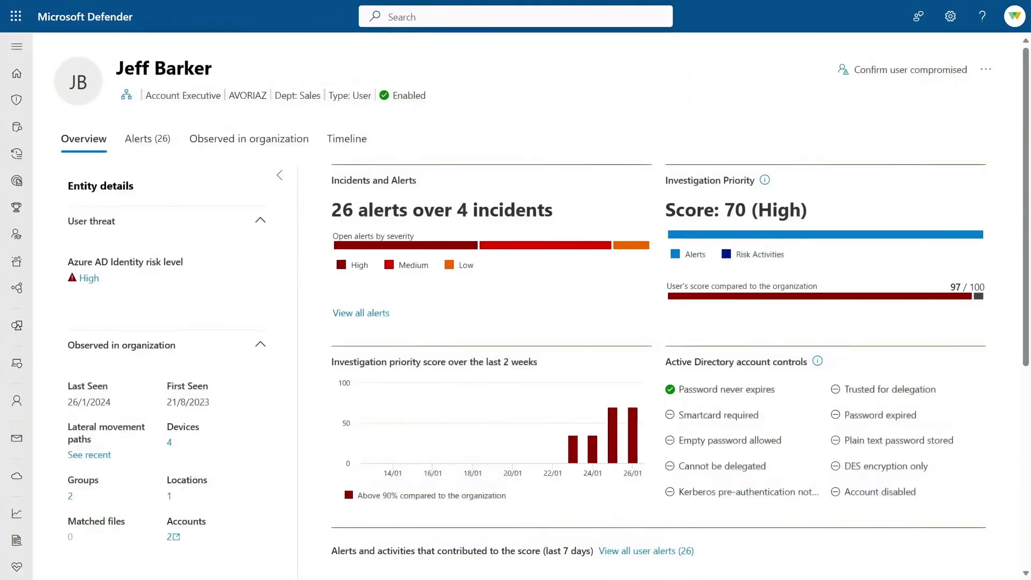
click(370, 151)
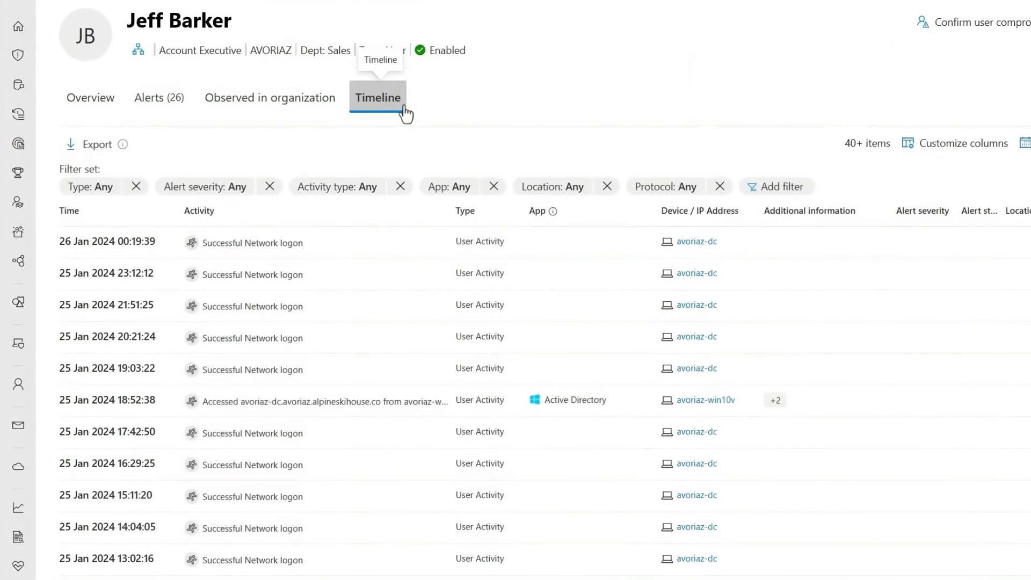
click(362, 189)
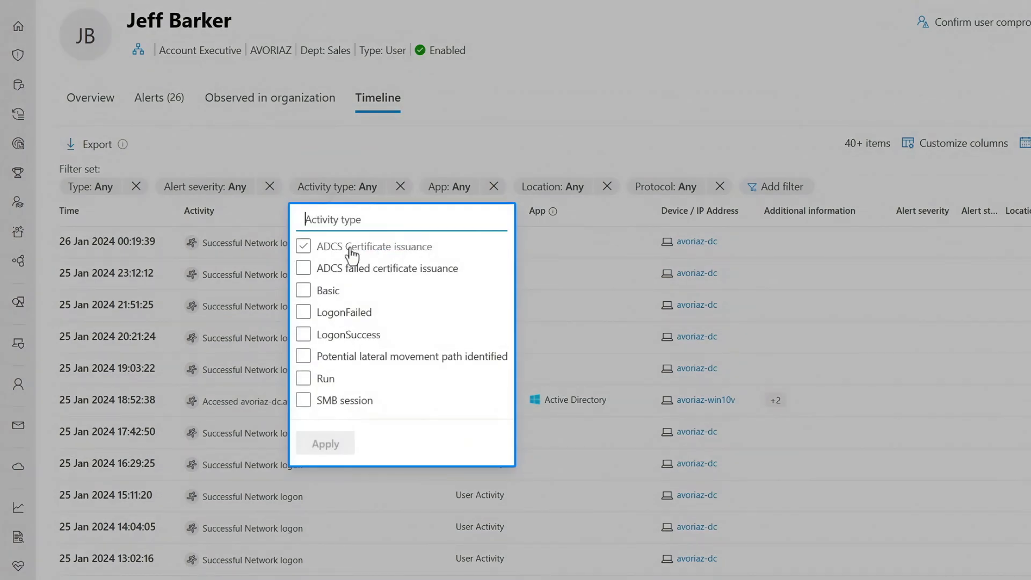
click(351, 251)
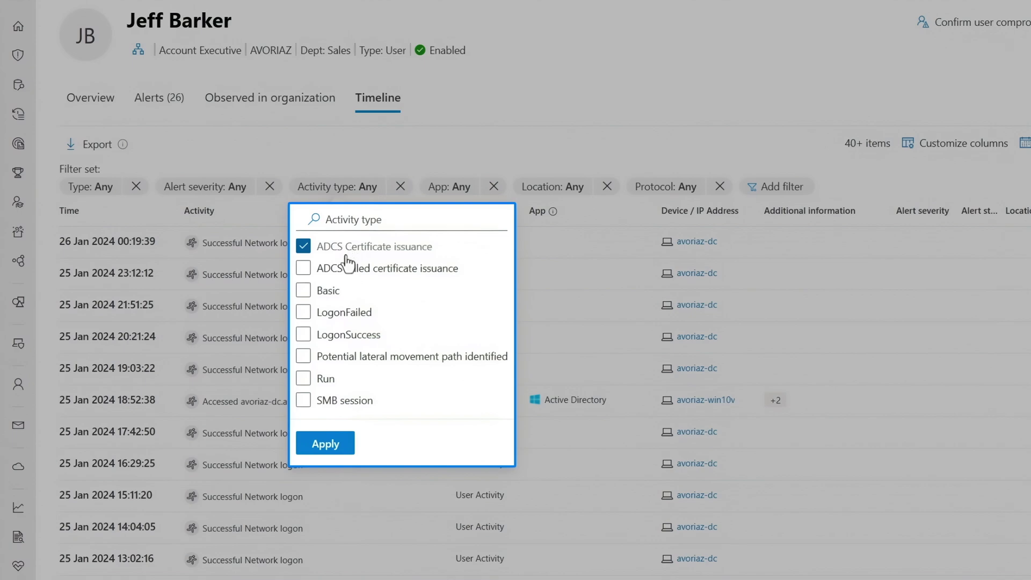
click(333, 449)
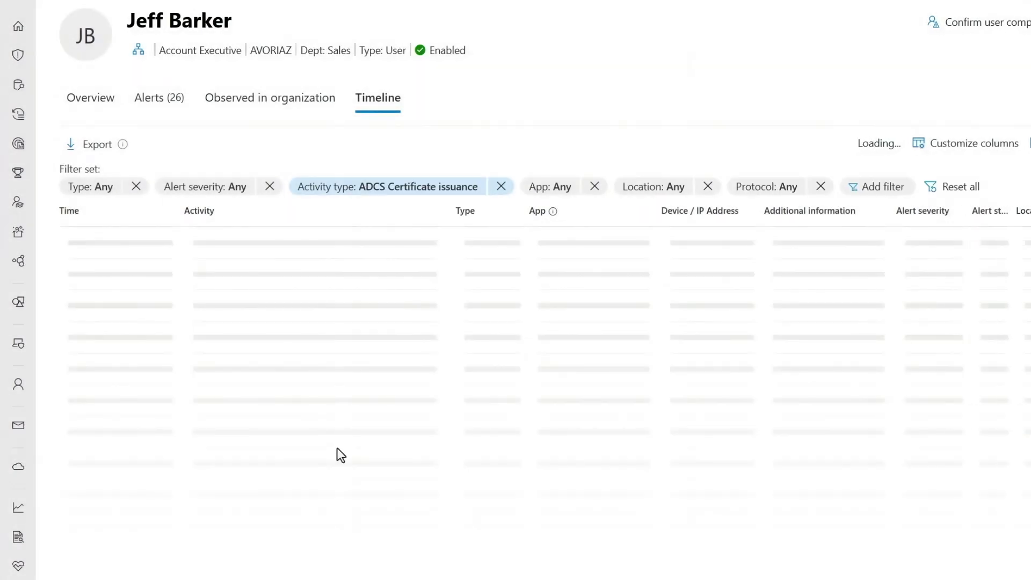
Limit the timeline type to User Activities and inspect the latest certificate-issued event.
click(90, 190)
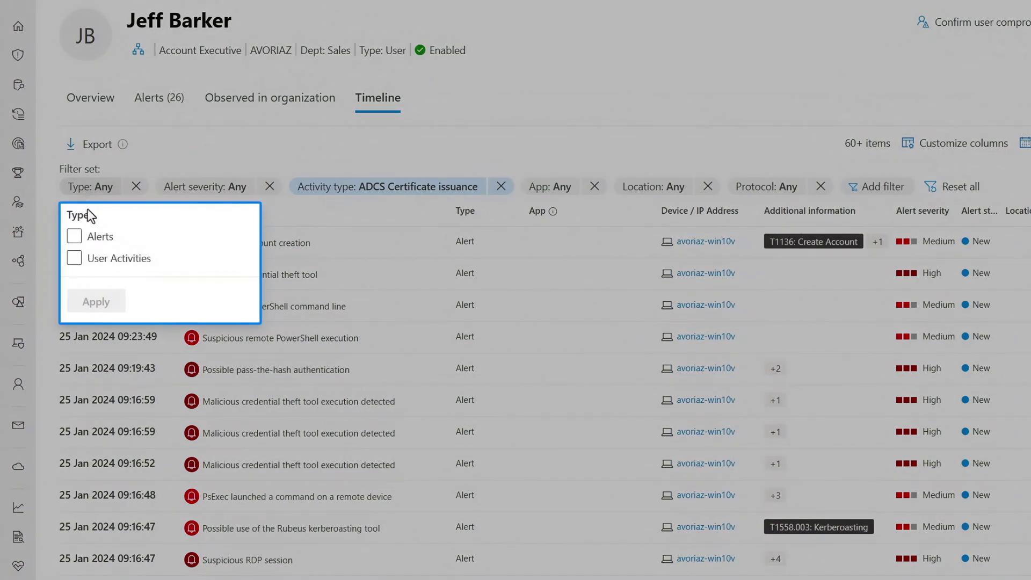
click(77, 259)
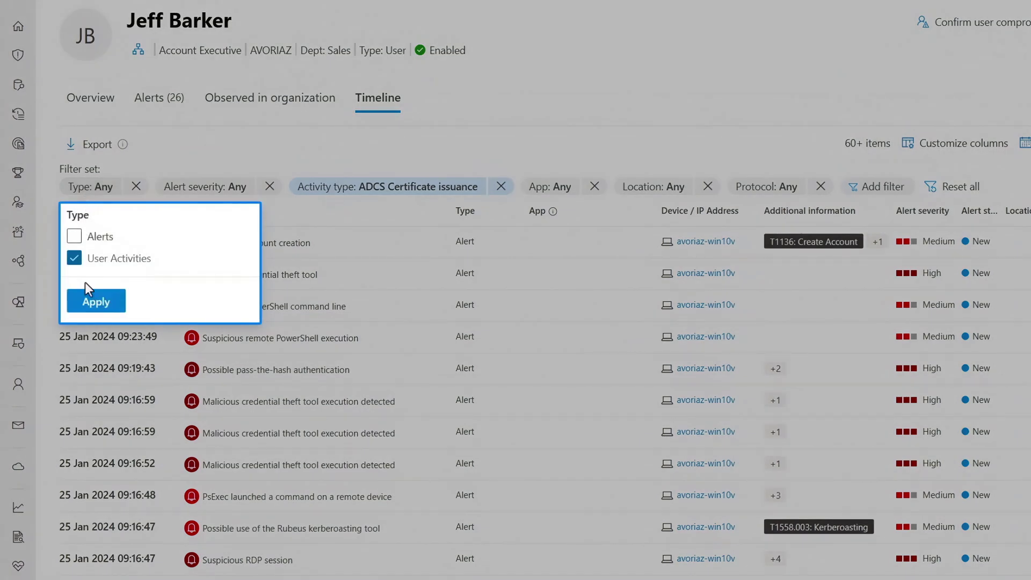
click(91, 302)
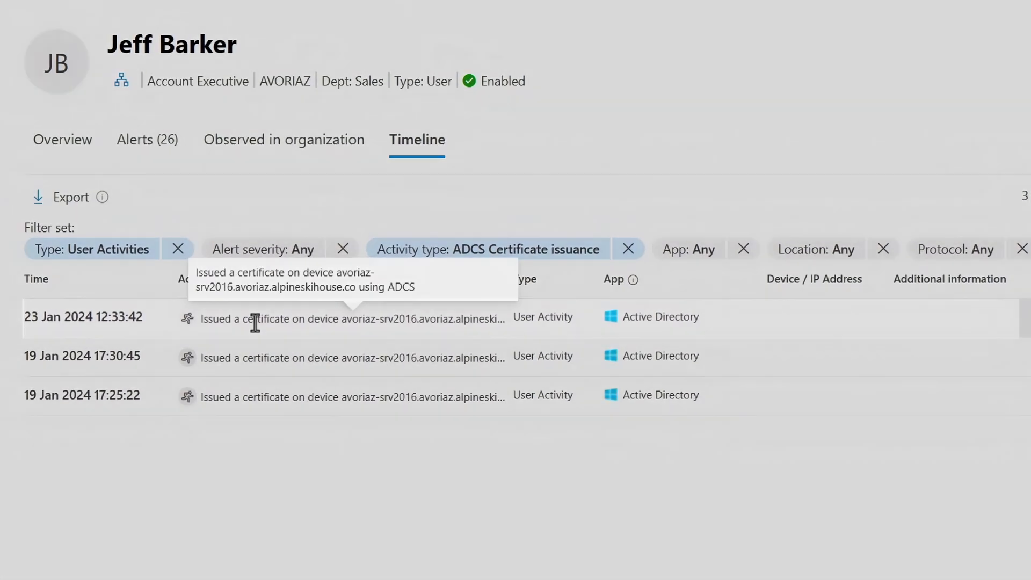
click(255, 322)
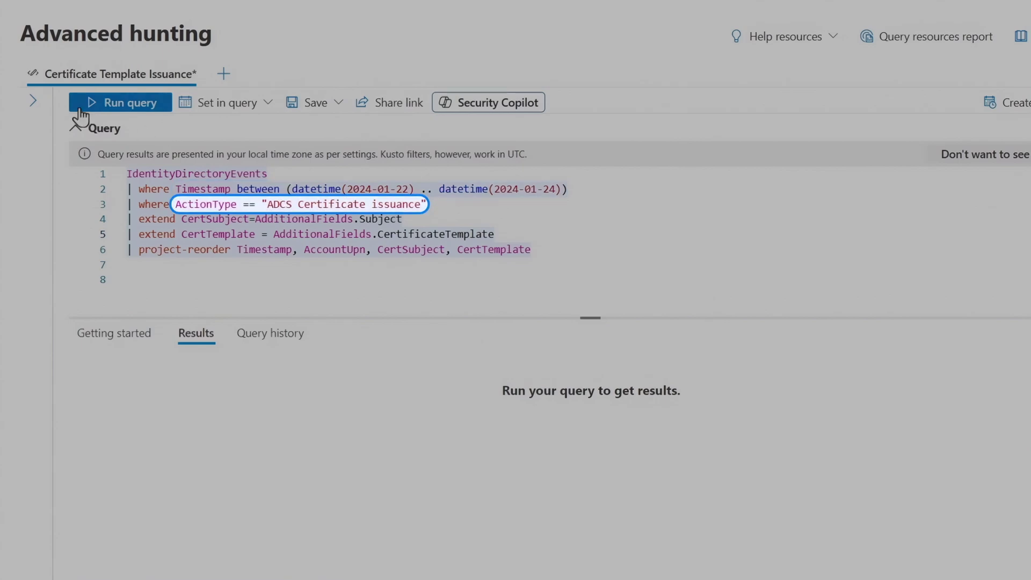
Run the Certificate Template Issuance query, returning one 23 Jan 2024 issuance.
click(80, 113)
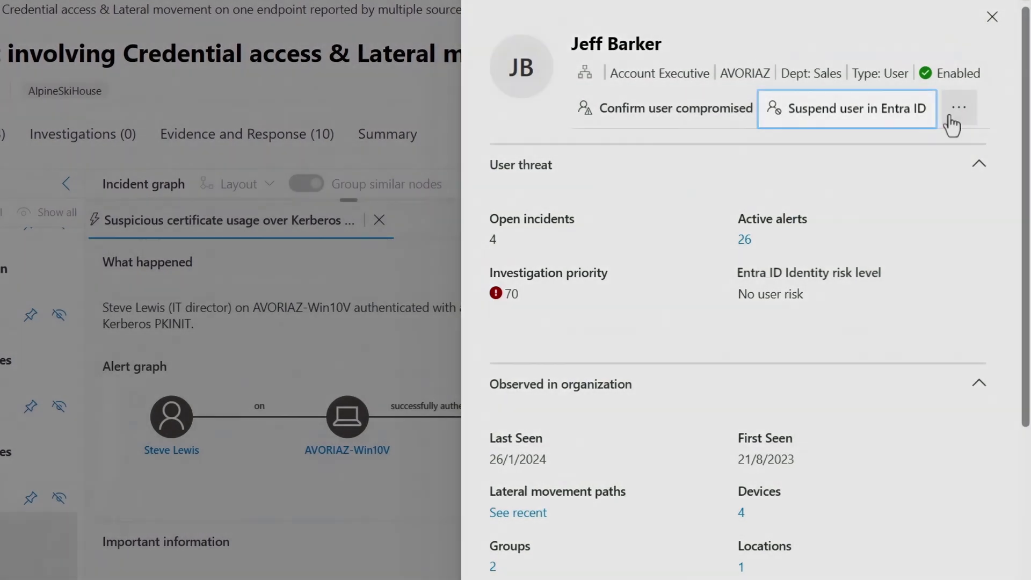
click(959, 109)
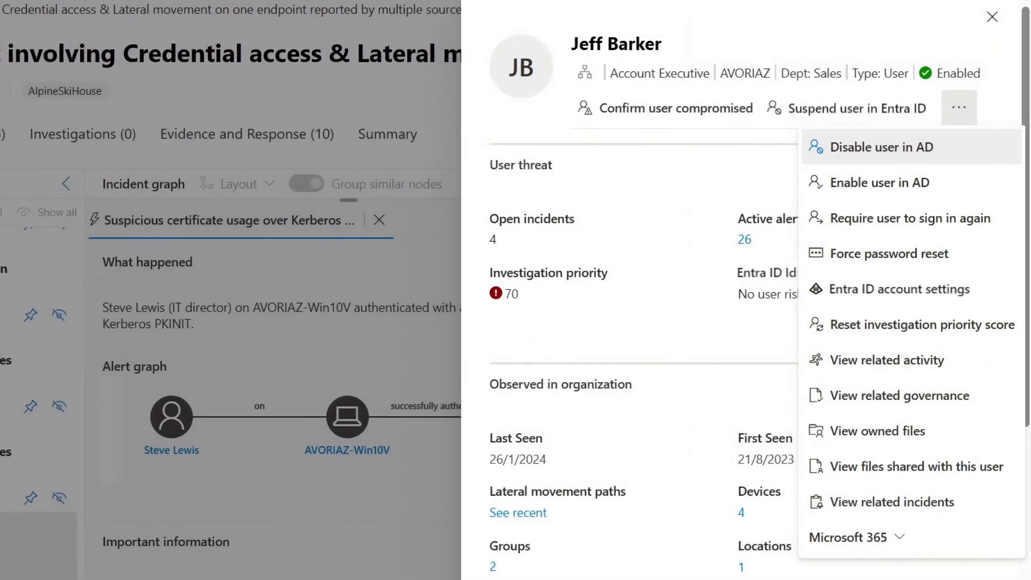
click(699, 115)
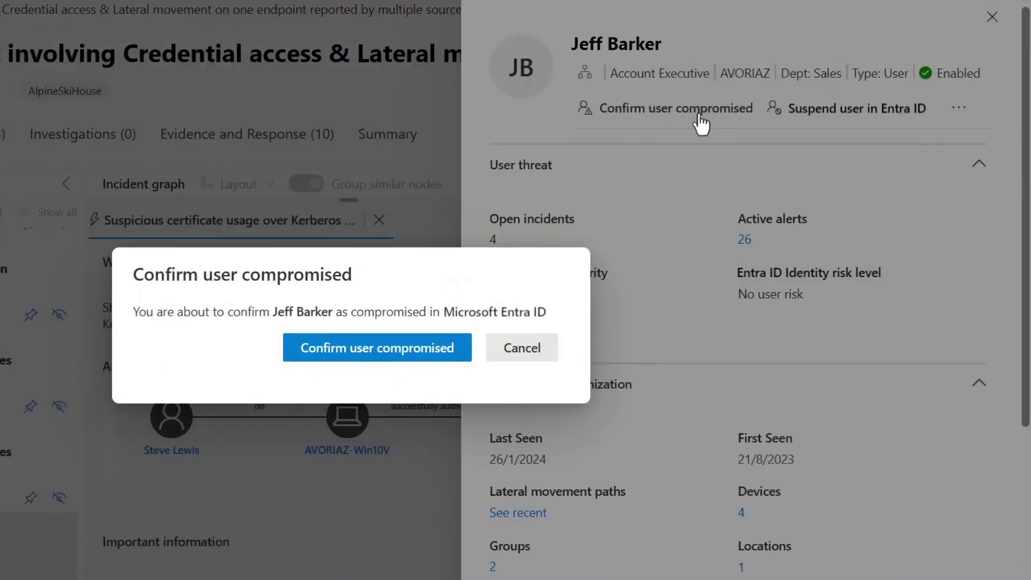
click(421, 349)
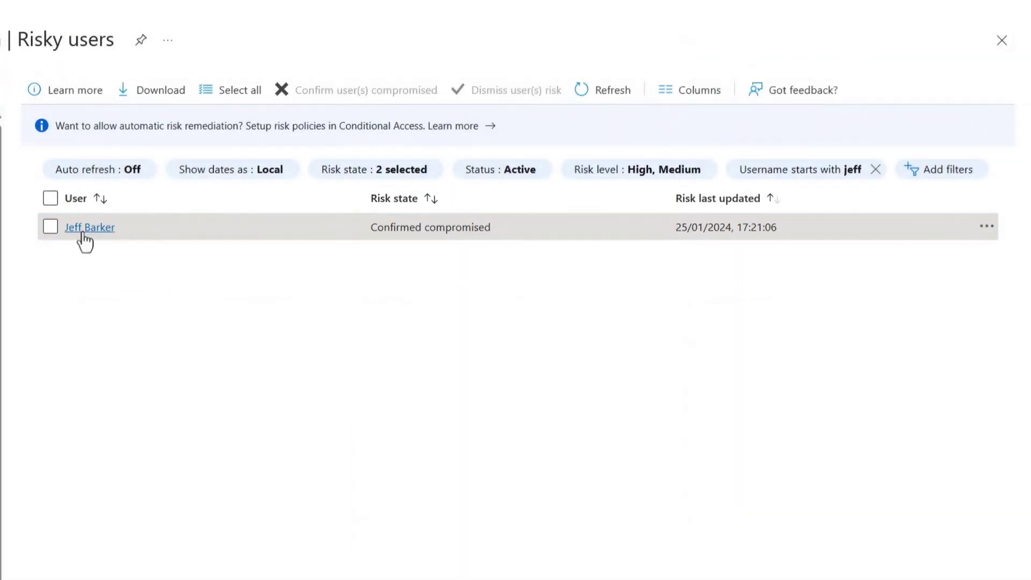
Create the Block Risky Users policy requiring high user risk and blocking access.
click(84, 230)
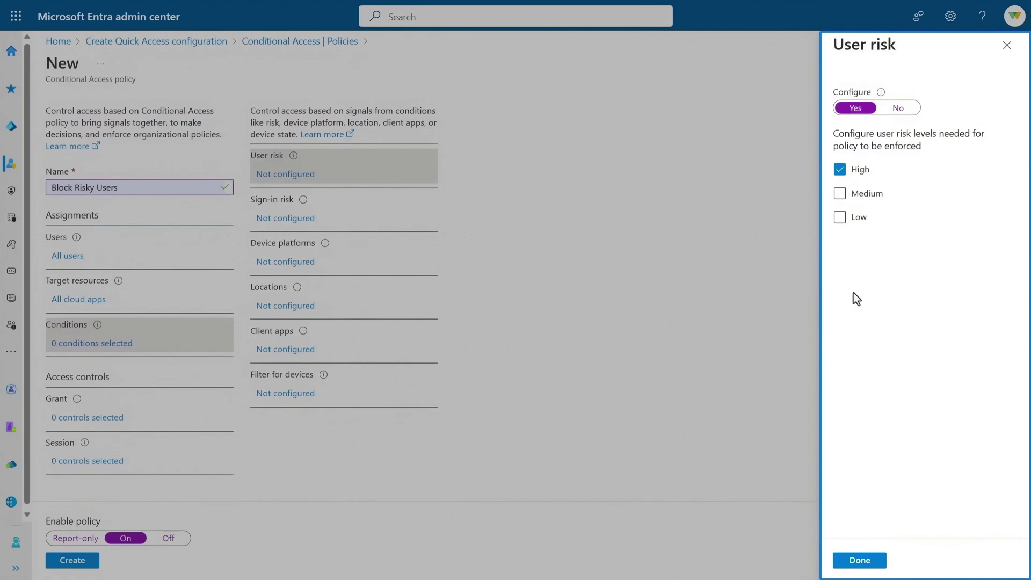
click(869, 561)
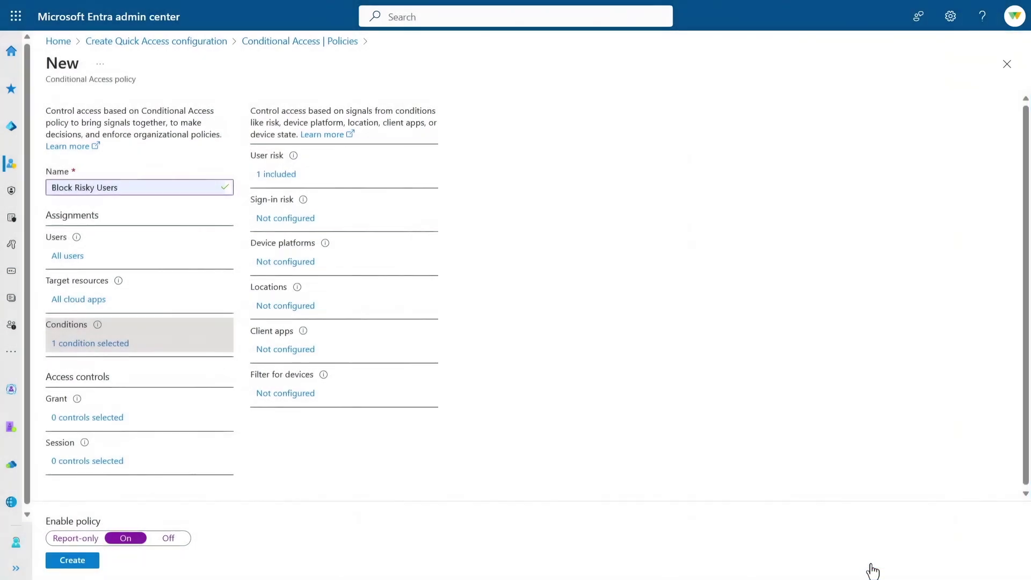
click(103, 423)
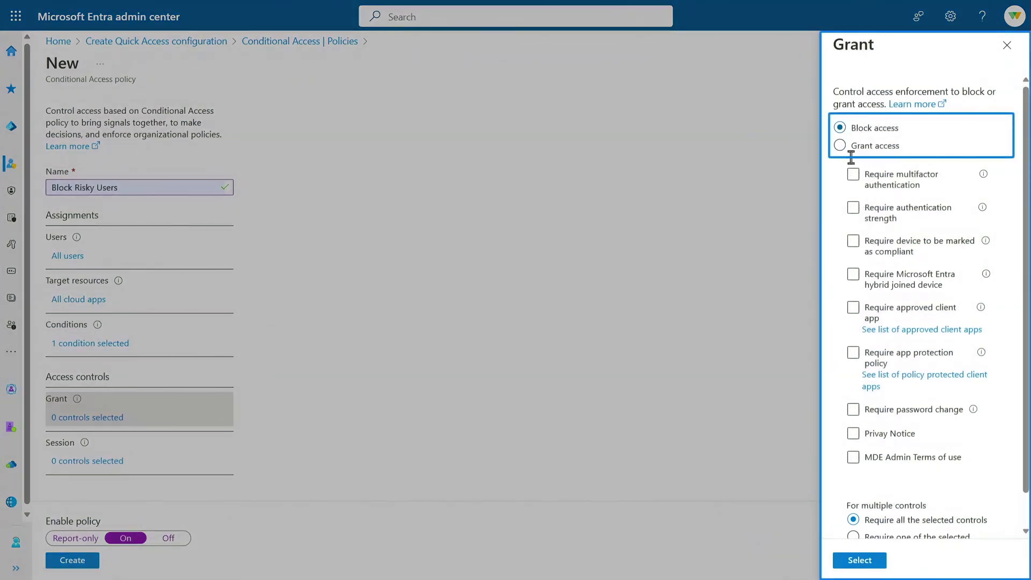
click(862, 560)
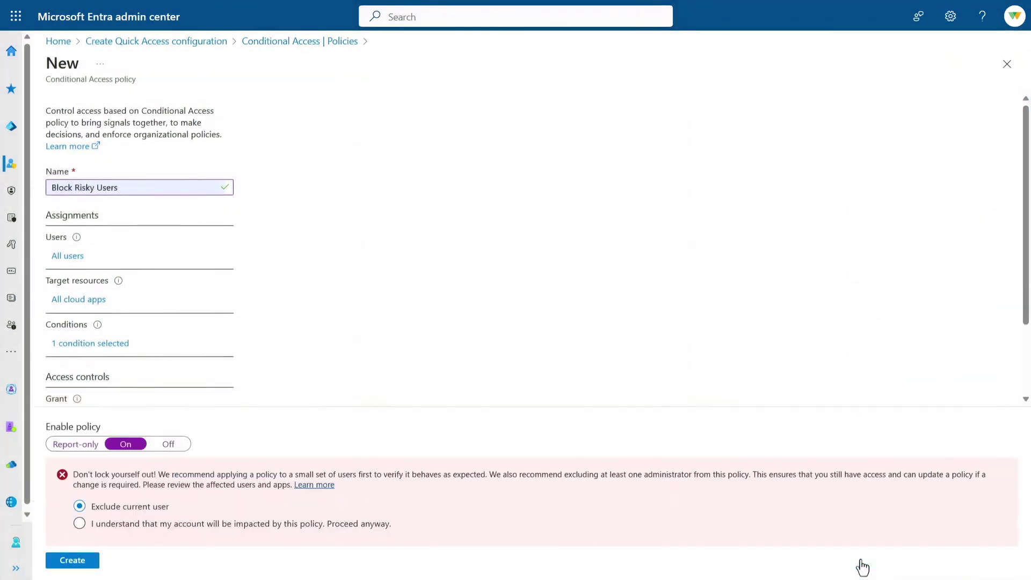
click(88, 561)
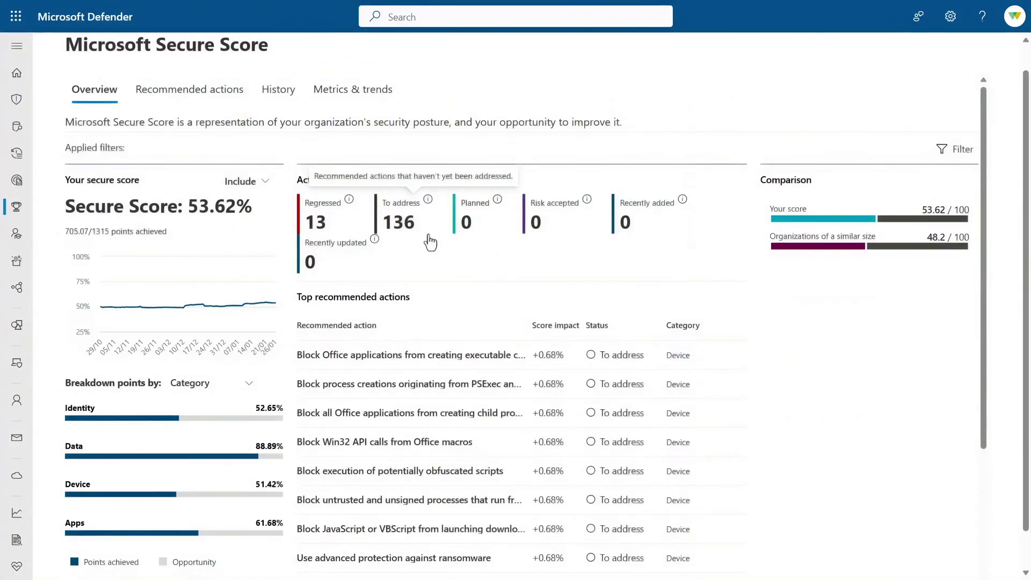
Filter recommended actions to Defender for Identity, widen the name column, and open ESC1.
click(213, 101)
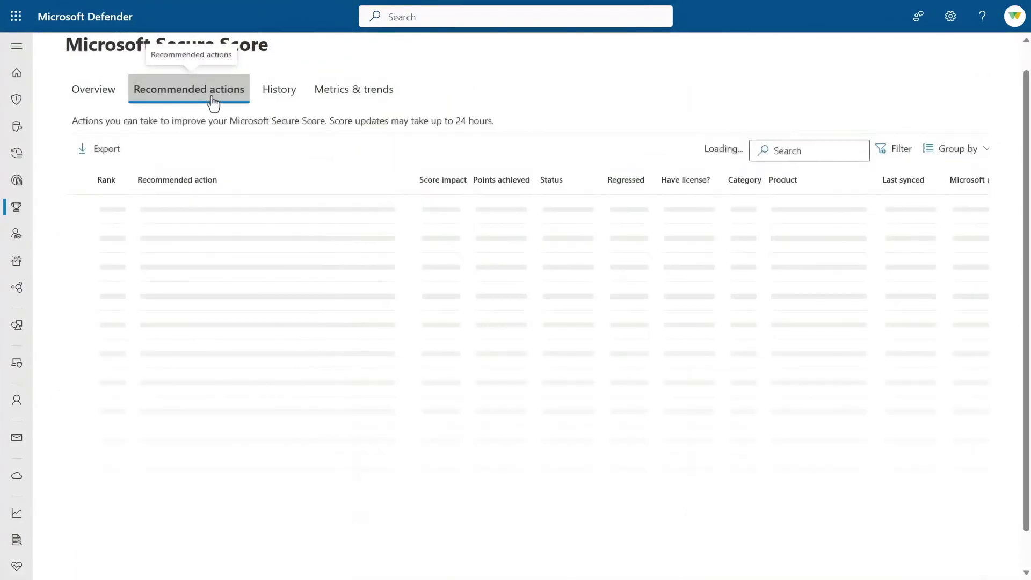
click(894, 150)
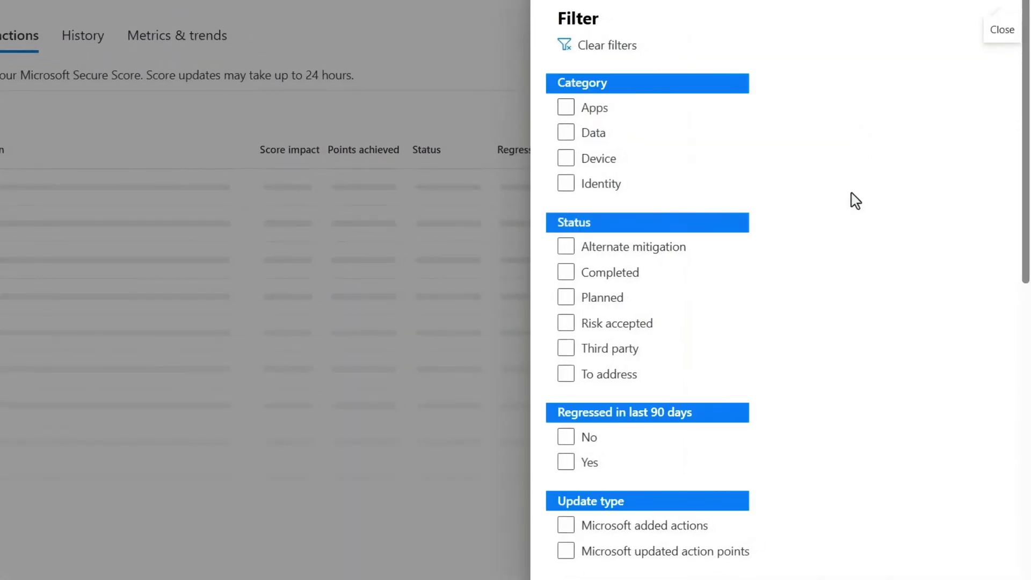
scroll(848, 252, down, 10)
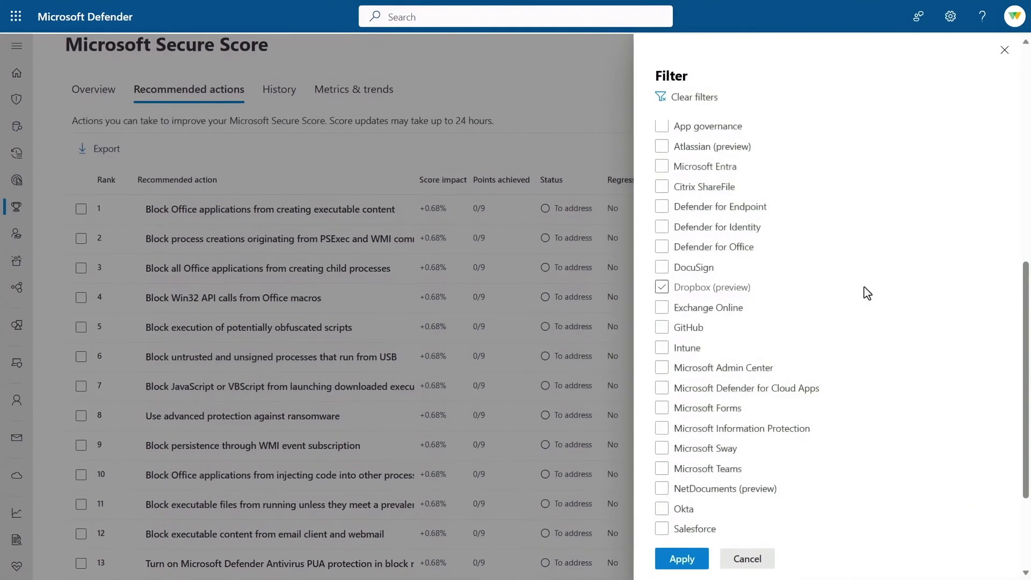
click(746, 474)
click(666, 265)
click(692, 558)
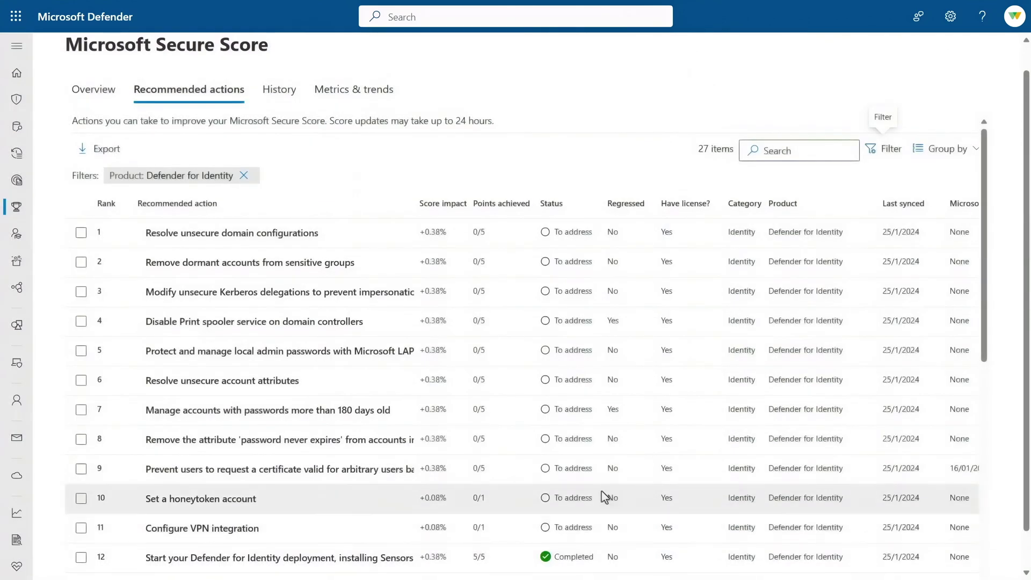
drag(417, 203, 619, 272)
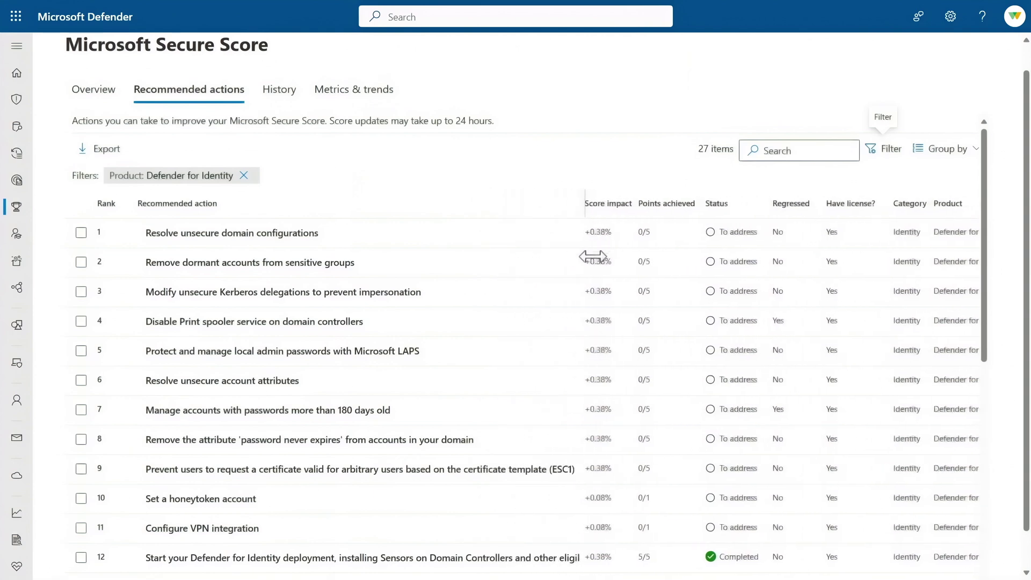
click(359, 462)
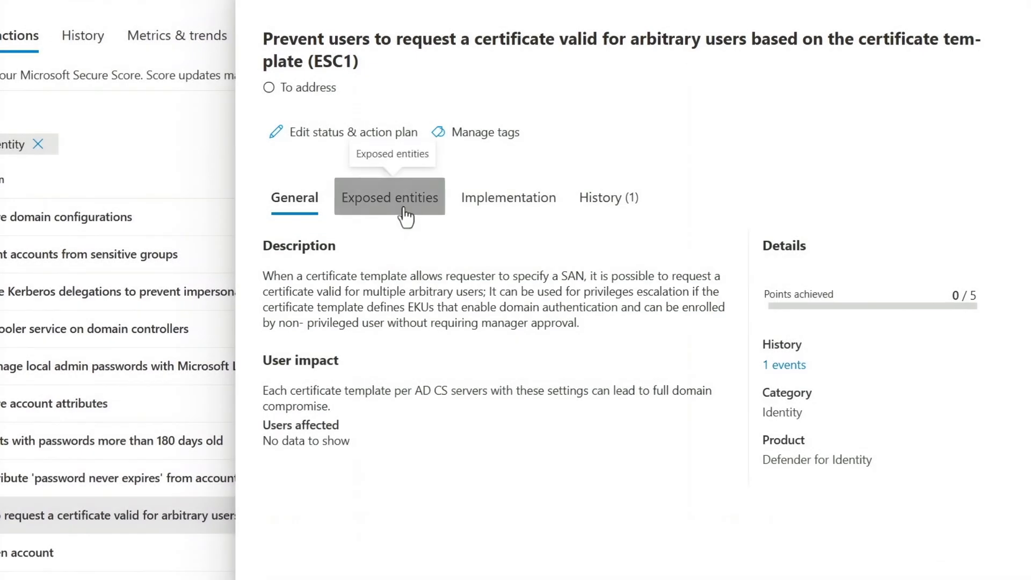
Show the ESC1 recommendation's exposed entities list of flagged certificate templates.
click(405, 215)
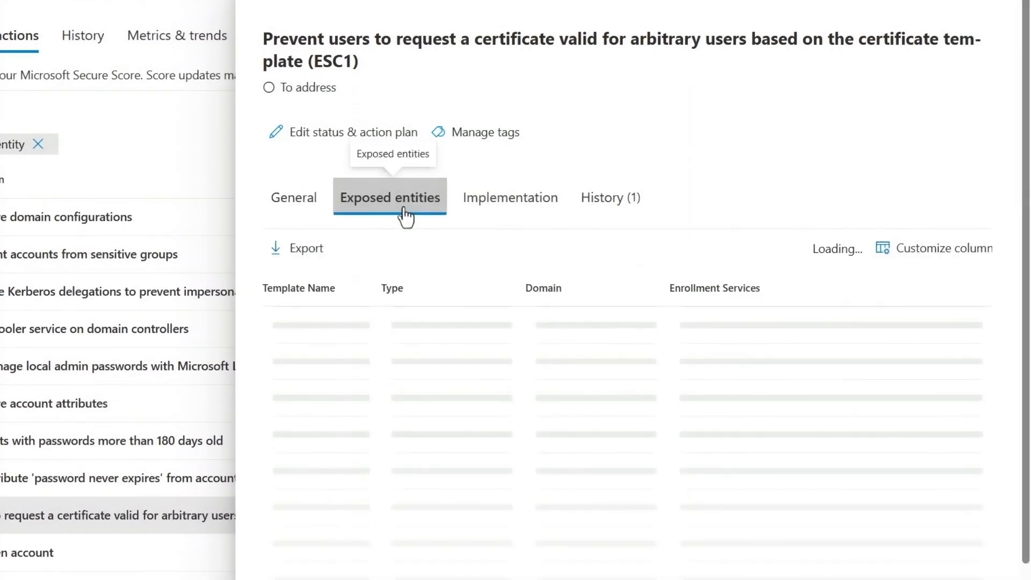